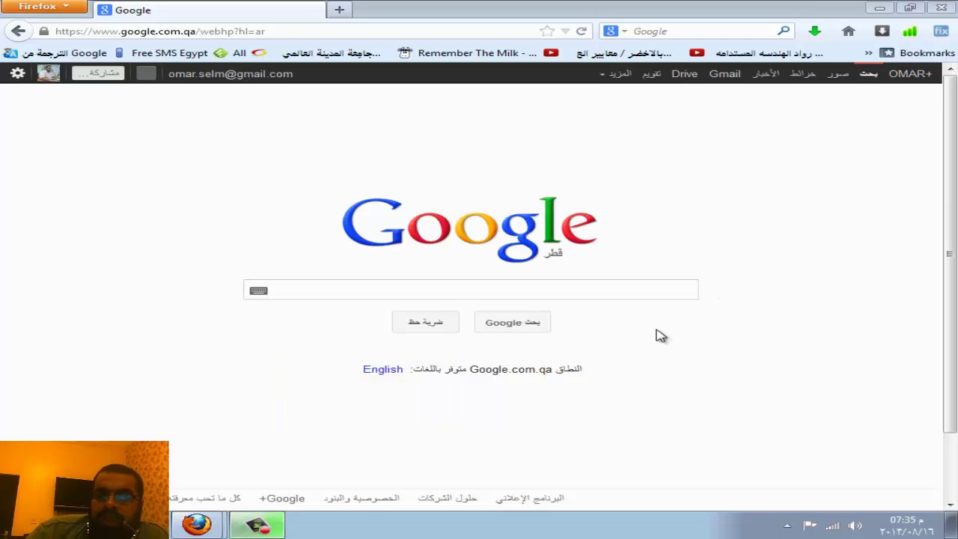
Search Google for 'علم القاعدة على كنيسة' and switch to the Images results
click(626, 296)
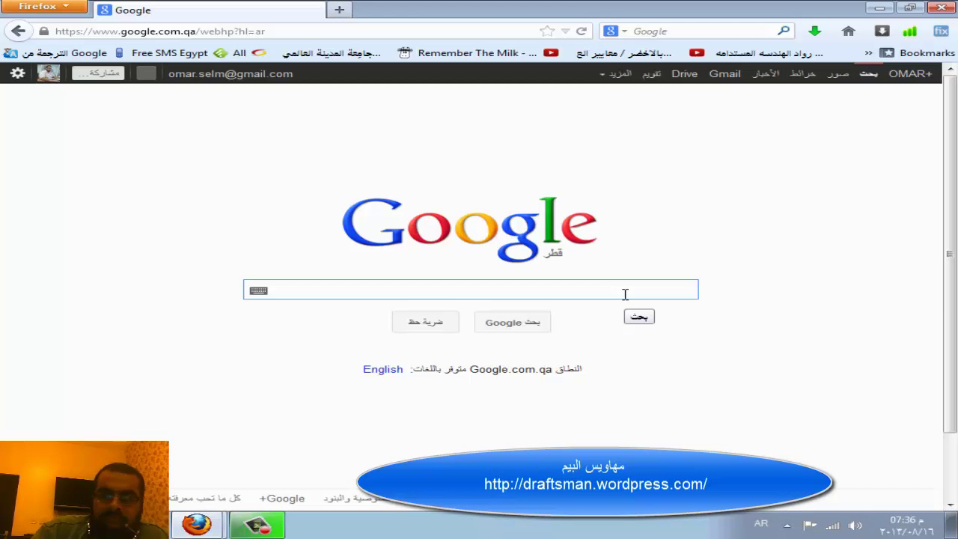
text(علم)
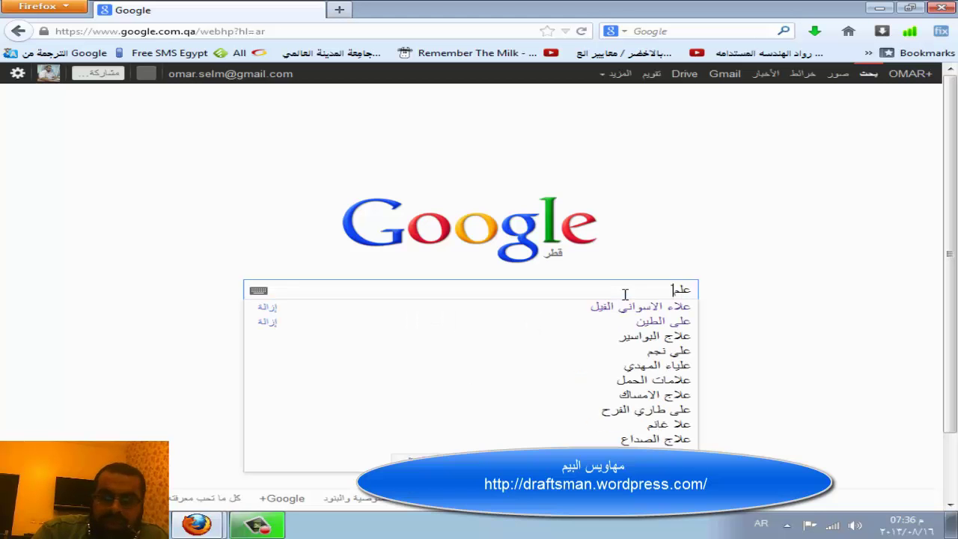
text( القاعدة عل)
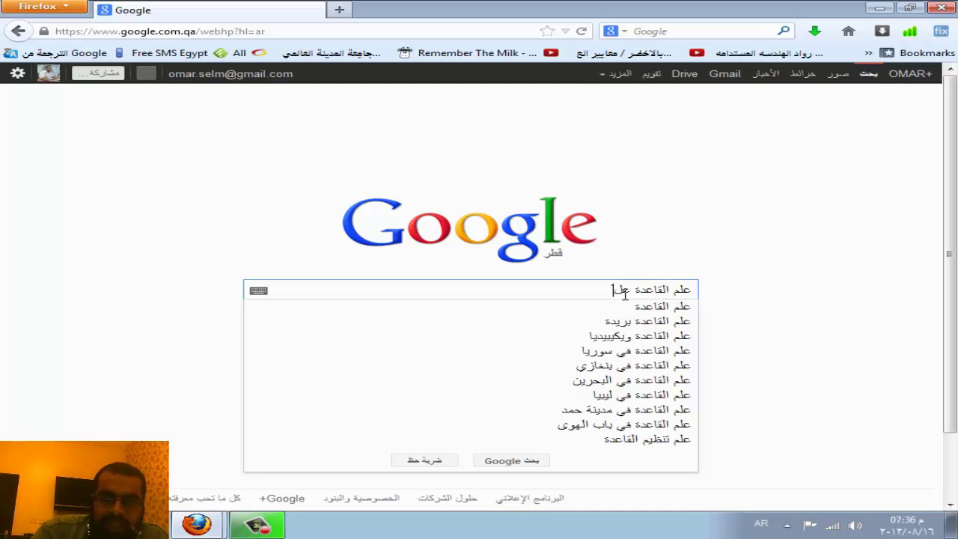
text(ى كنيسة)
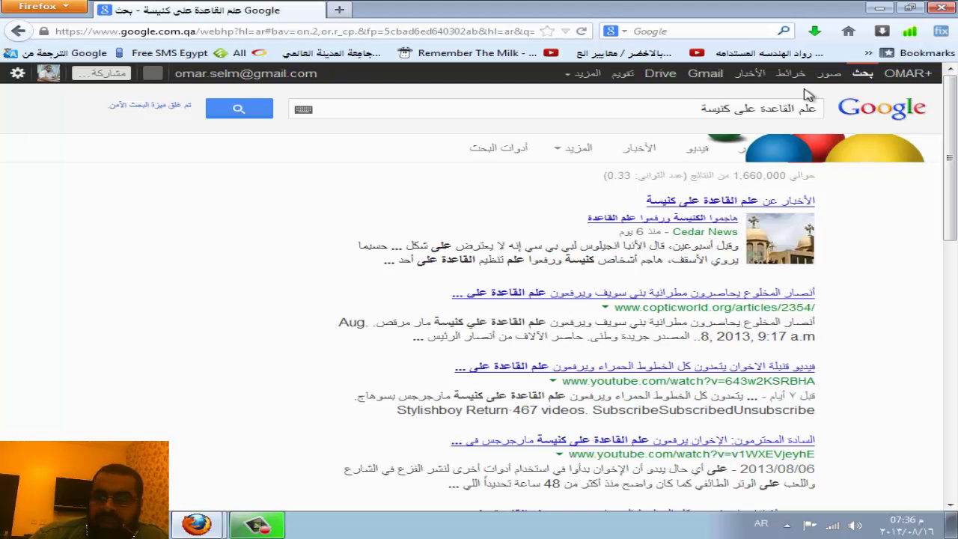
click(832, 81)
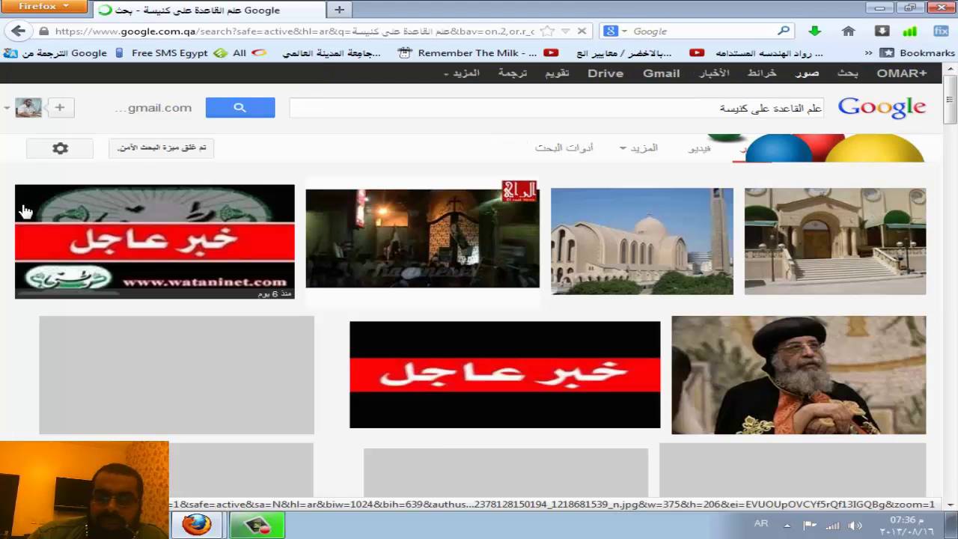
Scroll down and open the flag-on-church image's result in a new tab
scroll(6, 262, down, 2)
scroll(6, 262, down, 2)
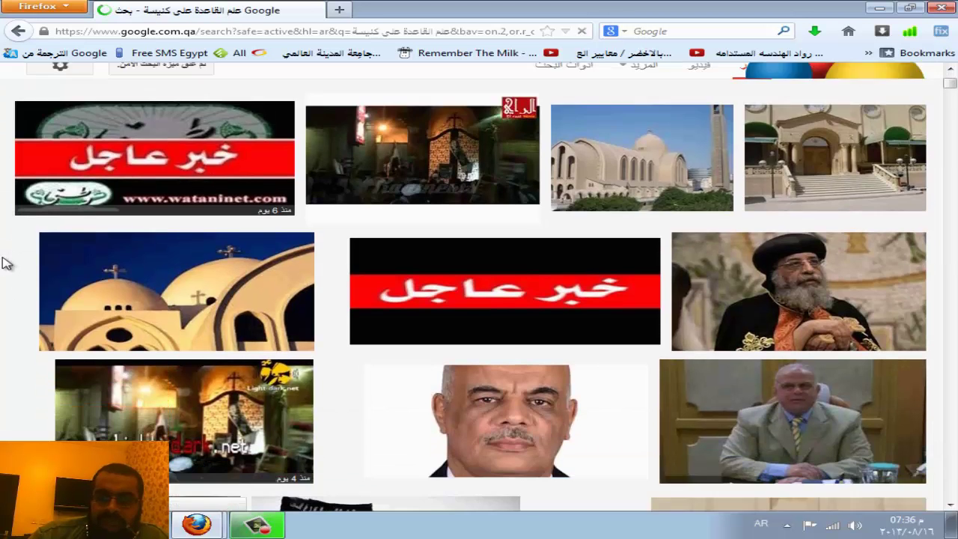
scroll(6, 262, down, 3)
scroll(6, 262, down, 3)
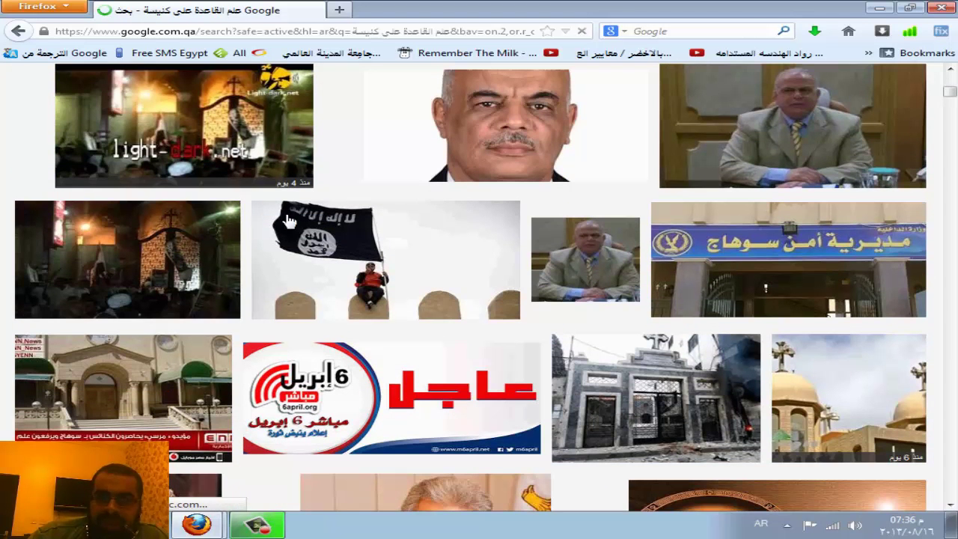
right_click(427, 249)
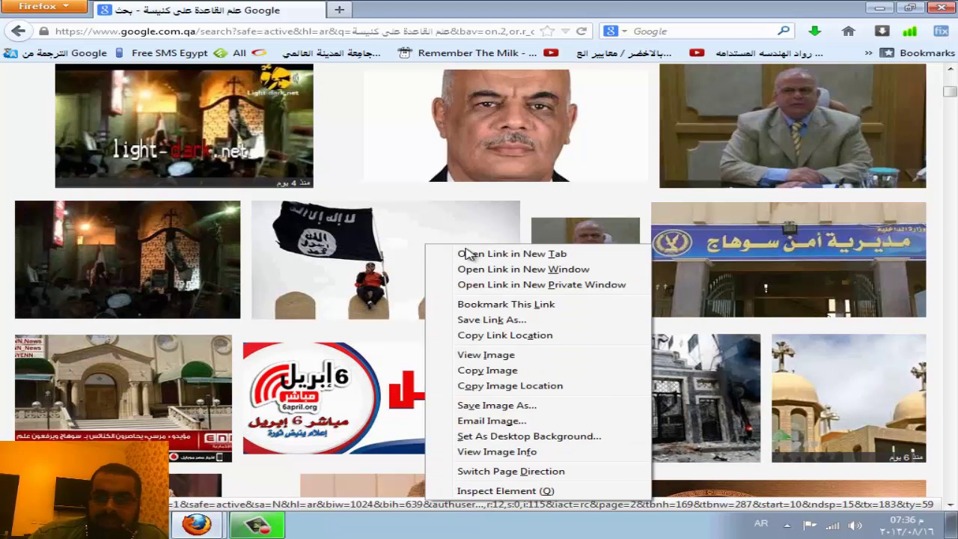
click(494, 252)
Browse the rest of the image results, then switch to the flag image tab
scroll(6, 236, down, 2)
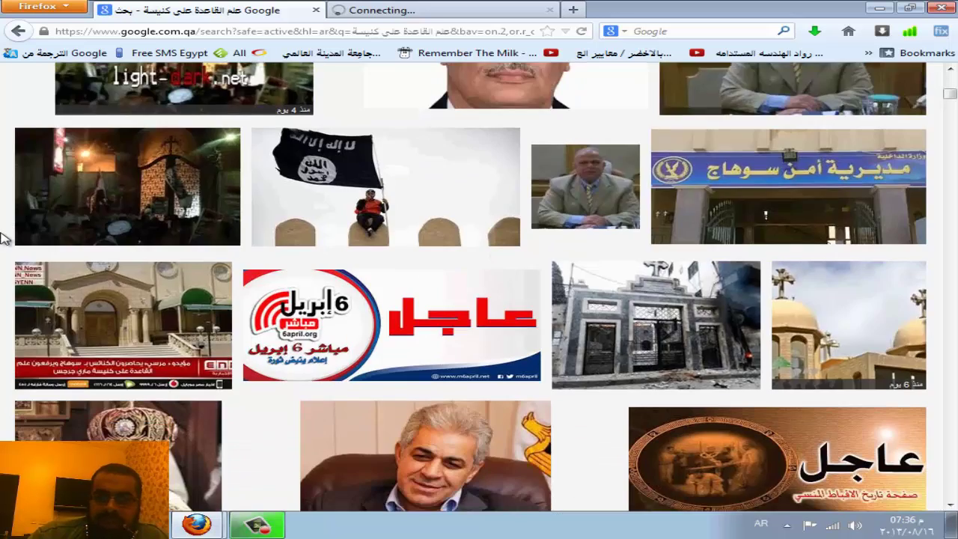
scroll(6, 236, down, 2)
scroll(6, 237, down, 3)
scroll(6, 236, down, 2)
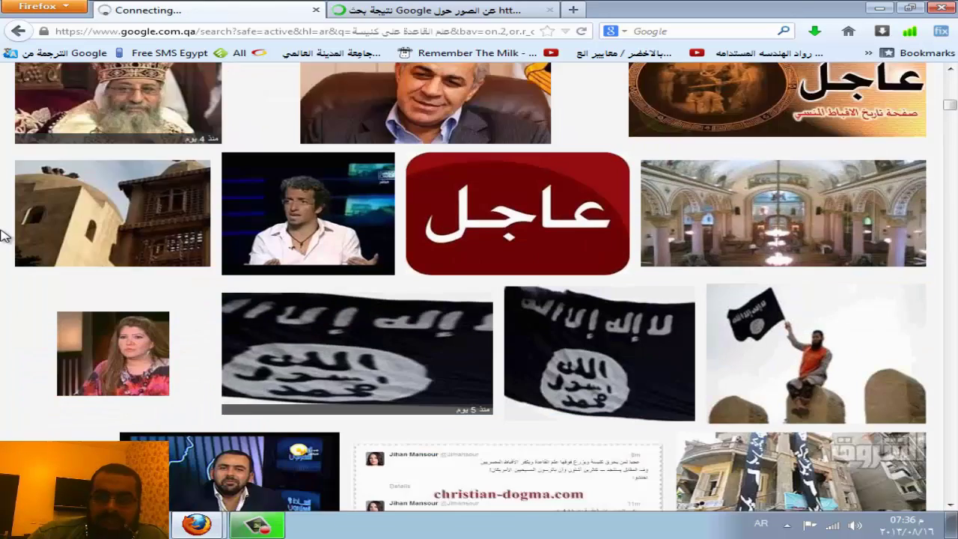
scroll(6, 236, down, 3)
scroll(6, 236, down, 2)
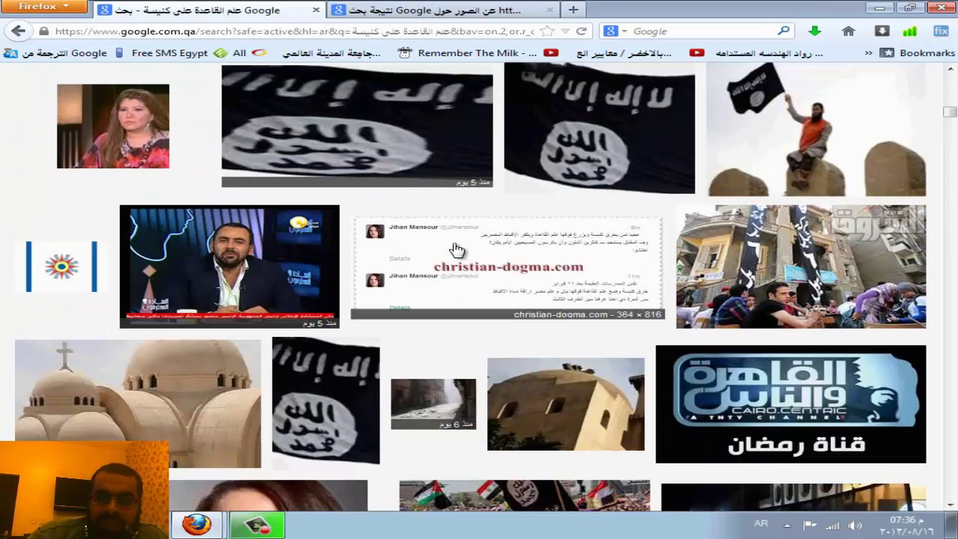
scroll(935, 279, down, 3)
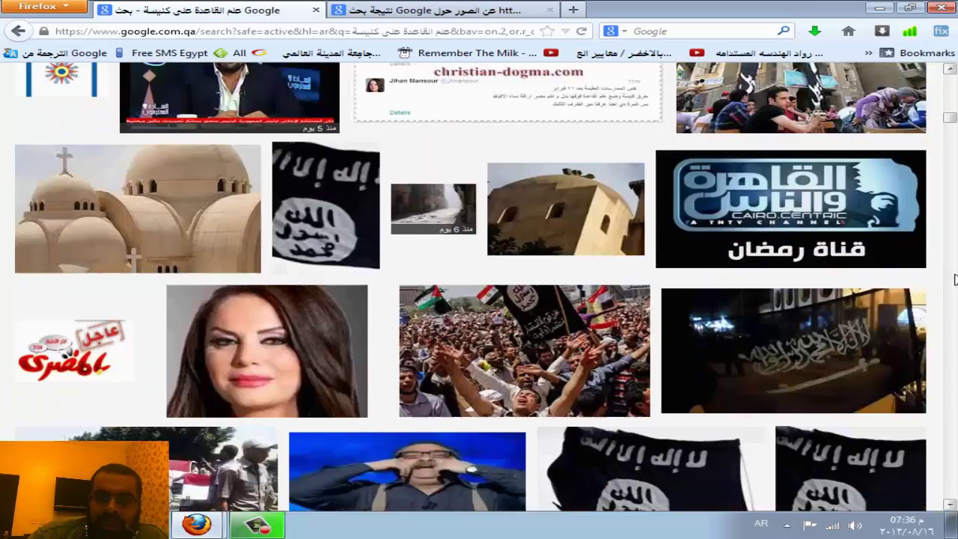
scroll(936, 279, down, 4)
scroll(936, 278, down, 2)
scroll(479, 285, up, 5)
scroll(479, 285, up, 5)
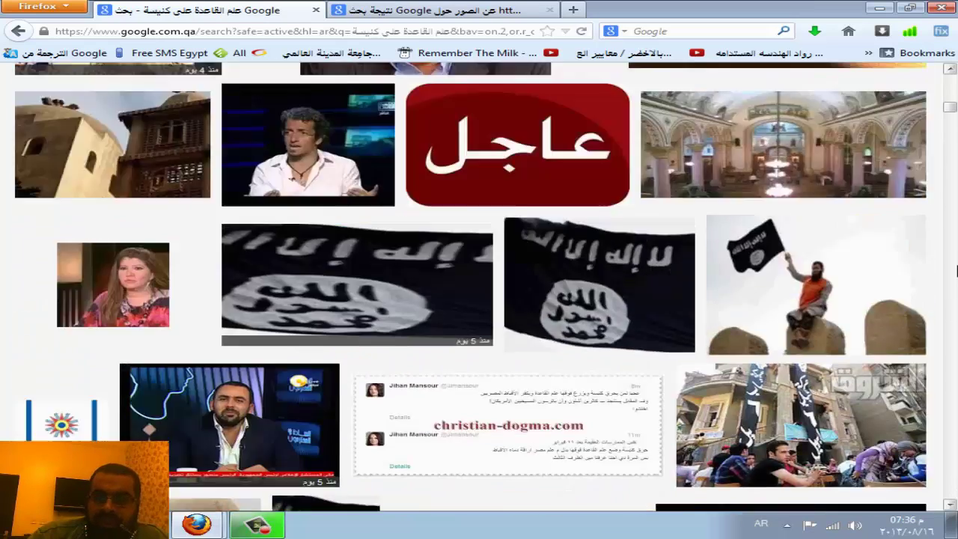
scroll(479, 284, up, 5)
scroll(479, 284, up, 3)
click(419, 7)
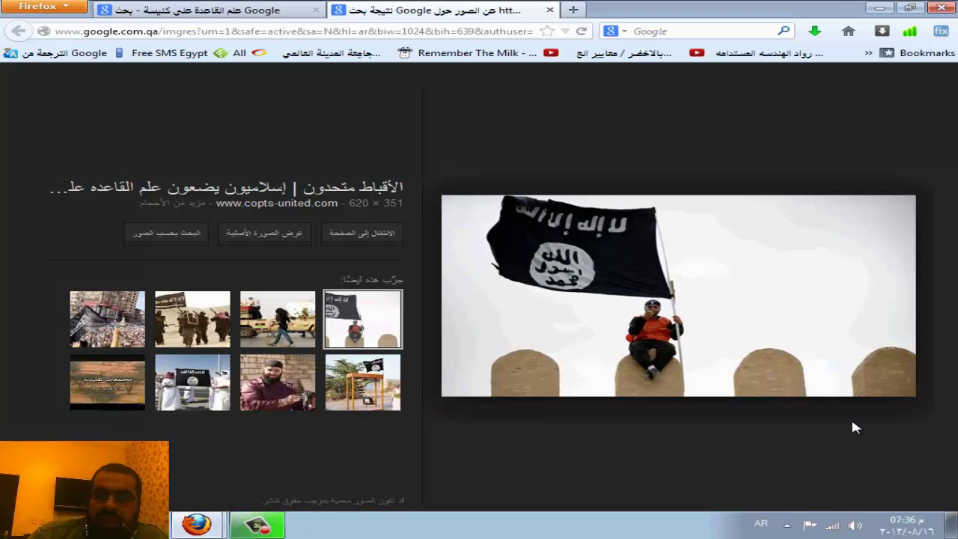
Copy the web address of the large flag-on-church image
right_click(569, 258)
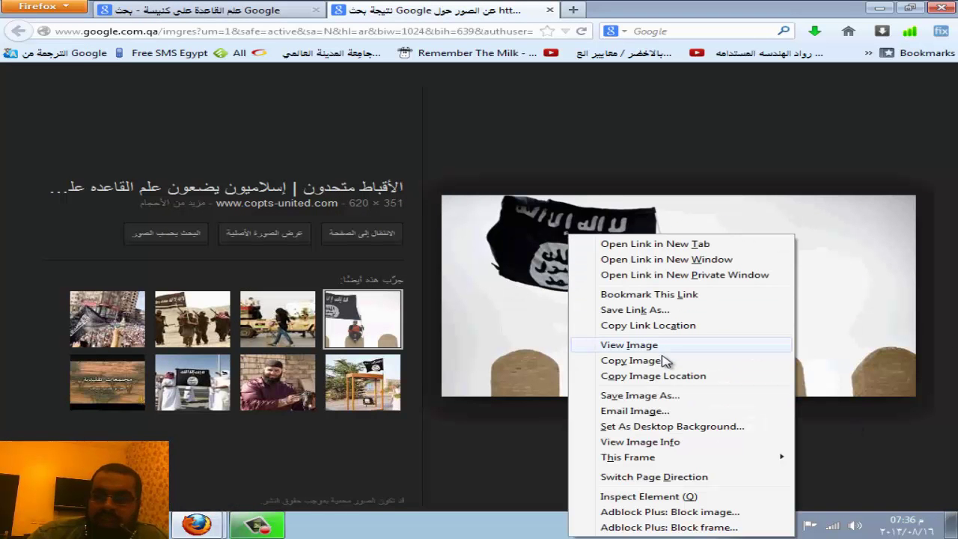
right_click(827, 242)
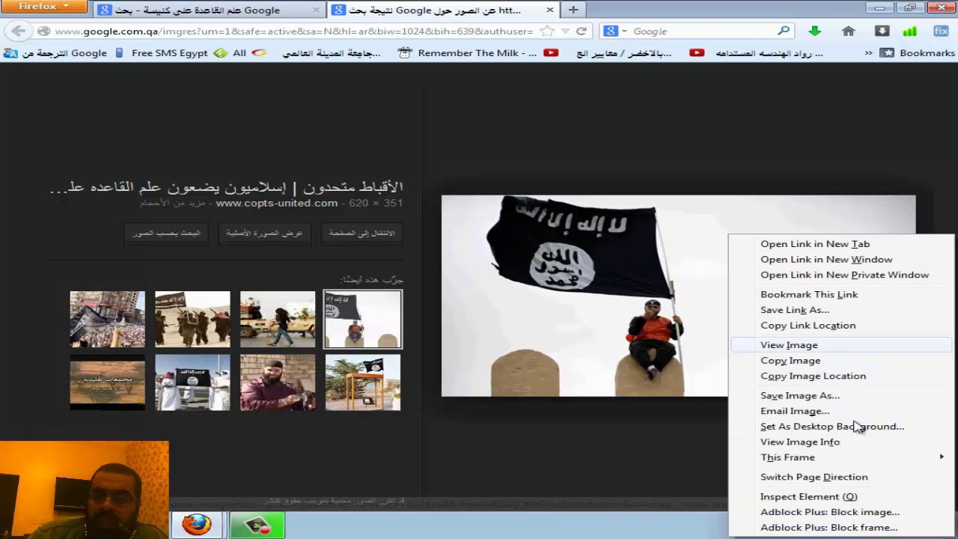
click(827, 375)
Open a web search result in the first tab, then return to the flag image tab
click(160, 9)
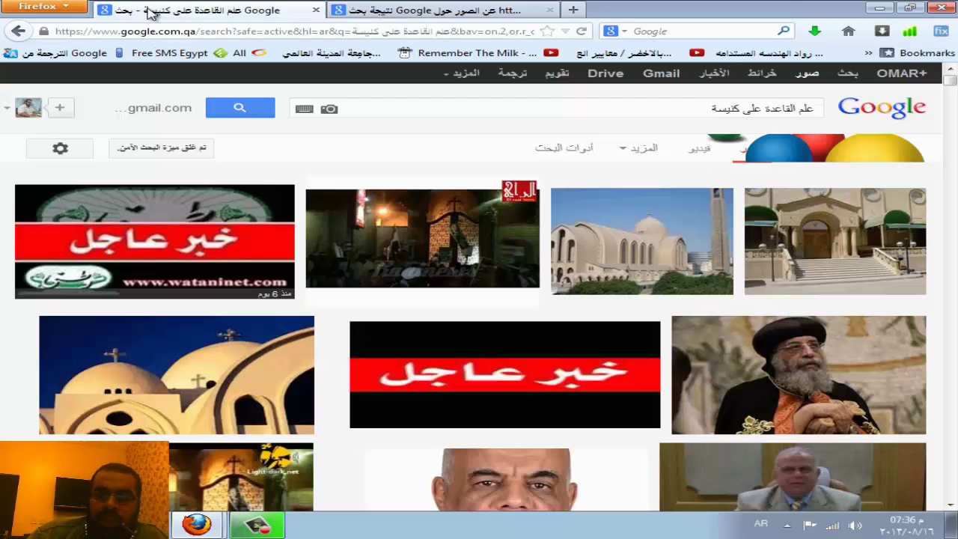
click(17, 31)
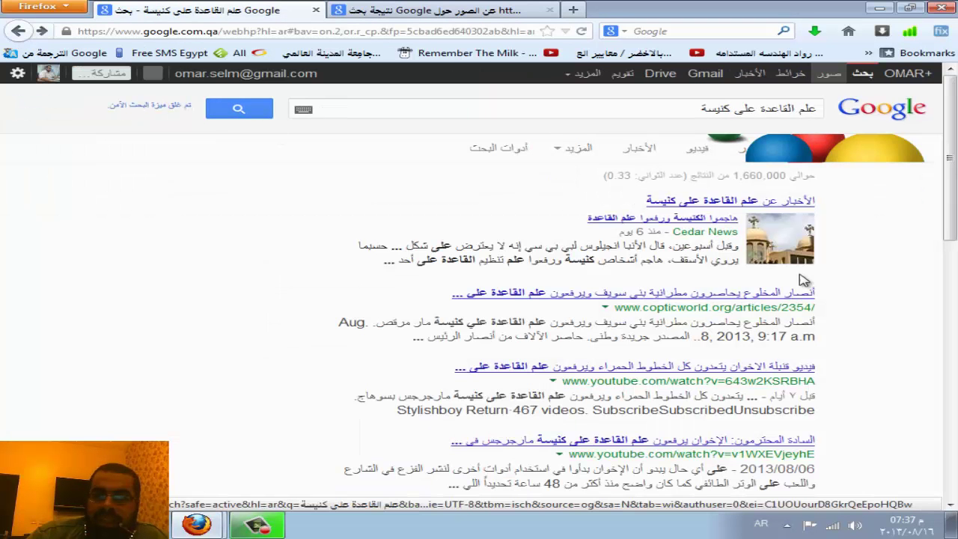
click(775, 246)
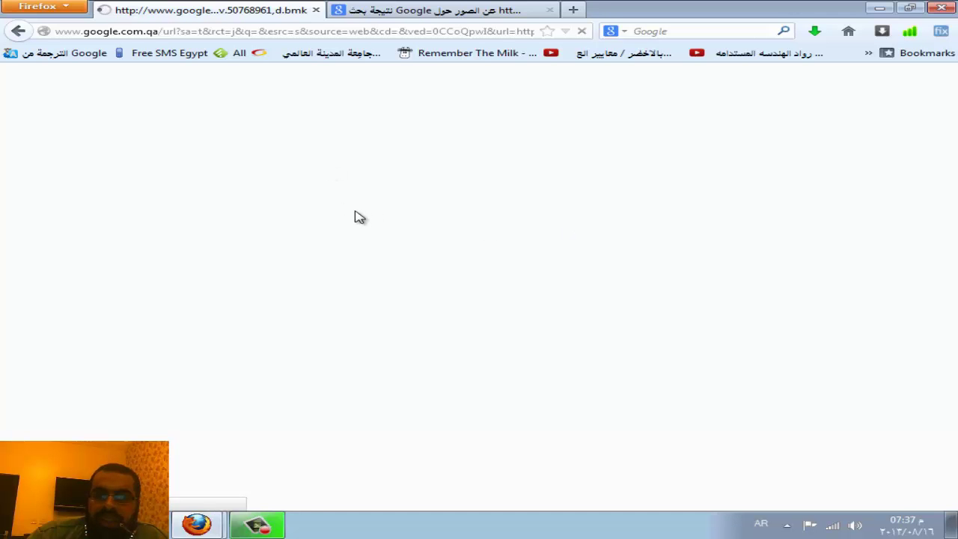
click(430, 6)
Save the flag image as ka3da.jpg in Downloads, then show Images results in the first tab
right_click(647, 281)
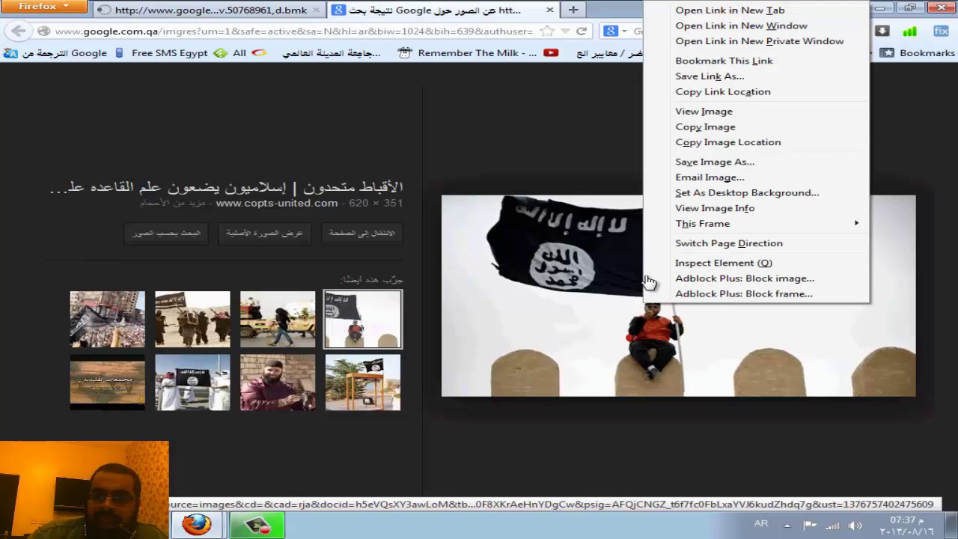
click(725, 169)
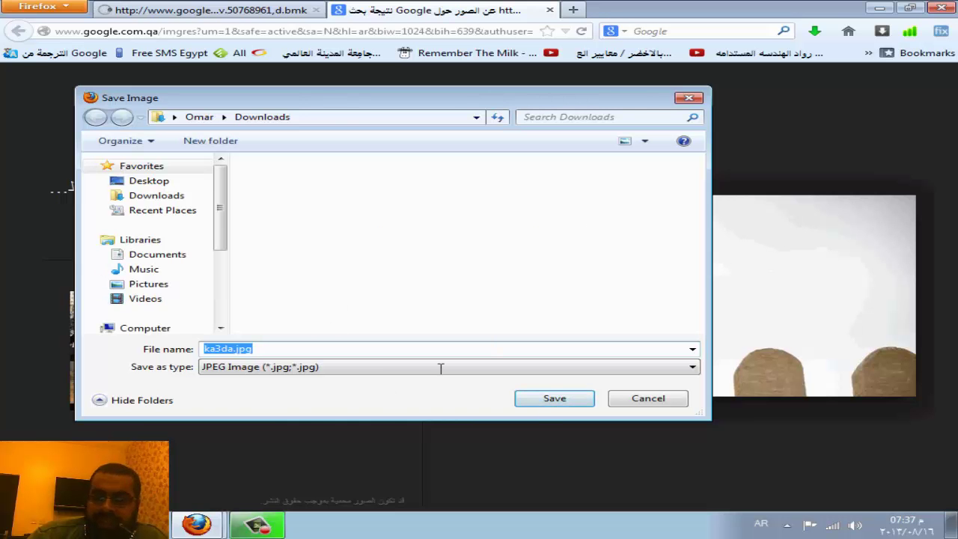
click(649, 398)
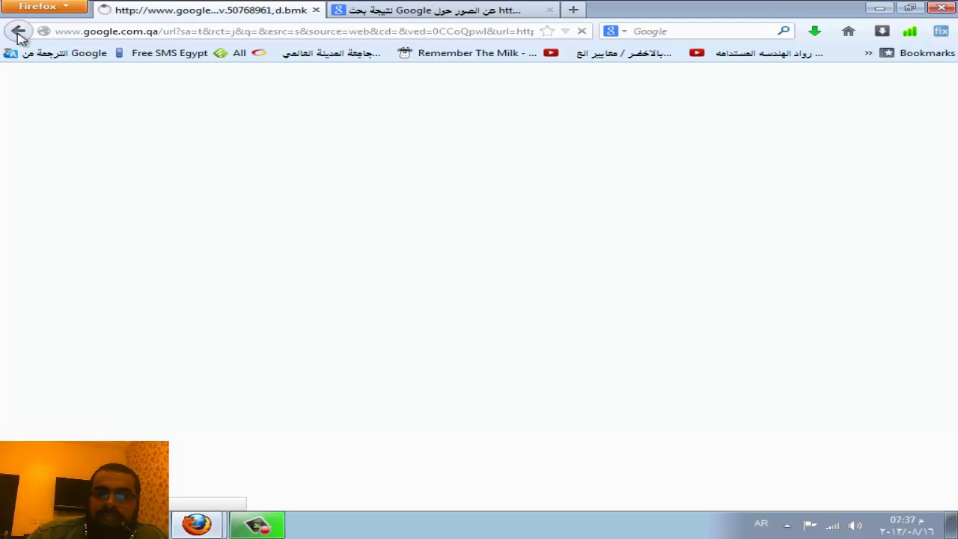
click(19, 34)
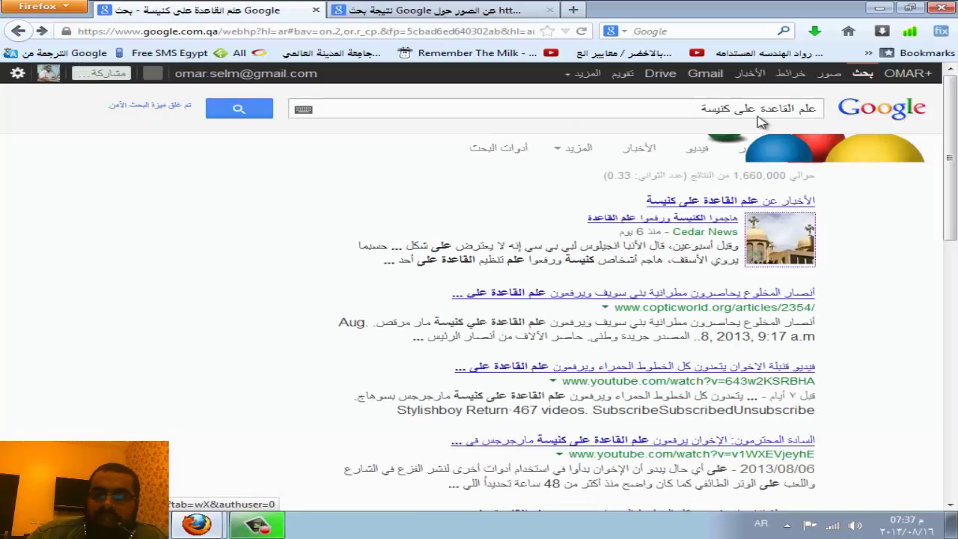
click(831, 75)
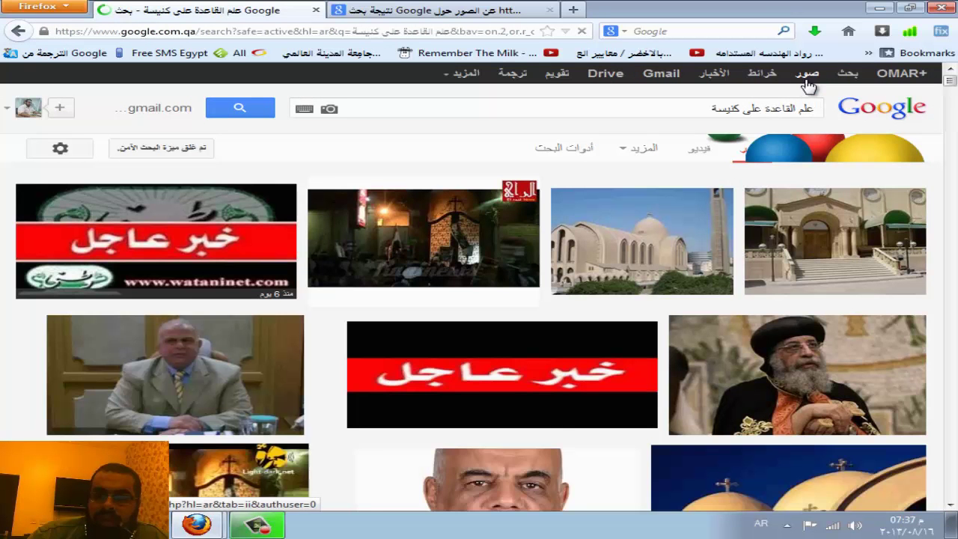
Clear the query and reverse-search the pasted copts-united.com ka3da.jpg image URL
click(400, 108)
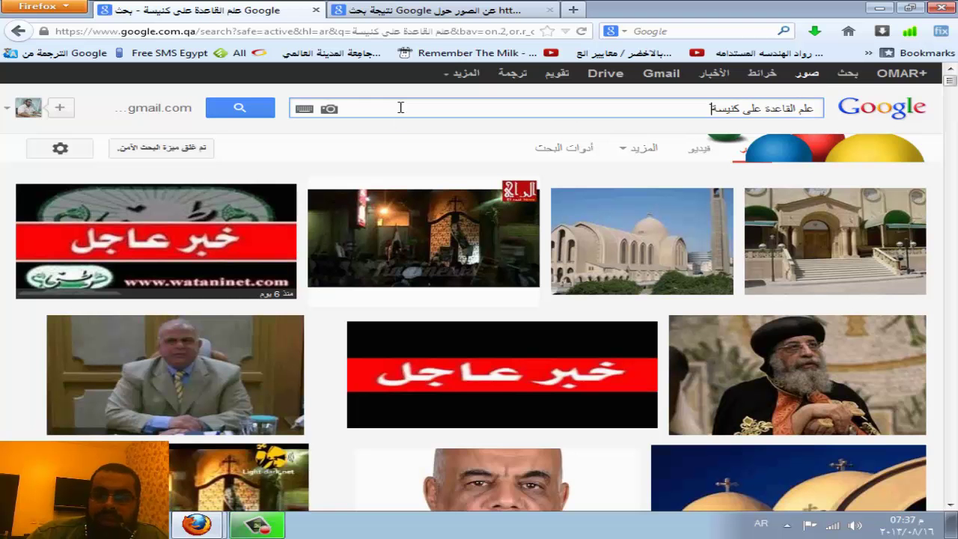
key(ctrl+a)
key(BackSpace)
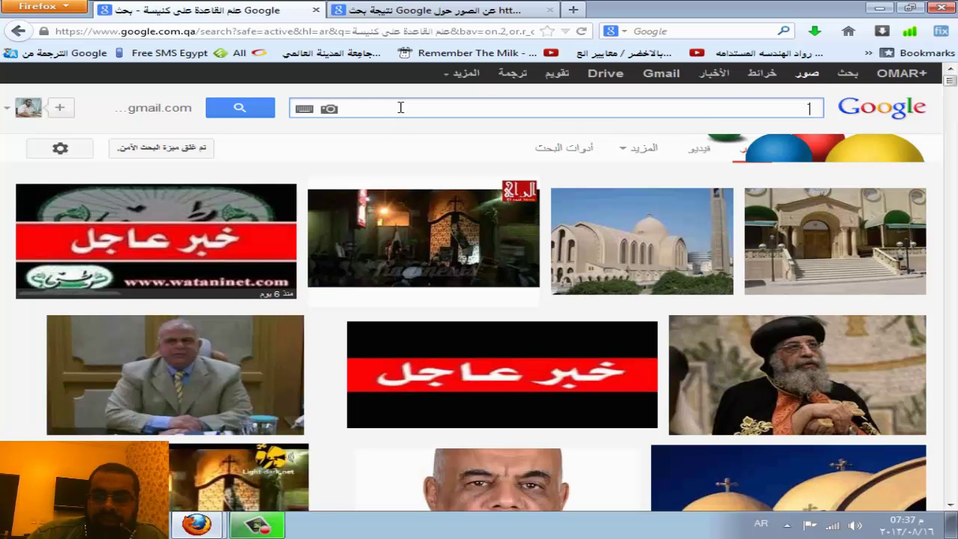
click(330, 112)
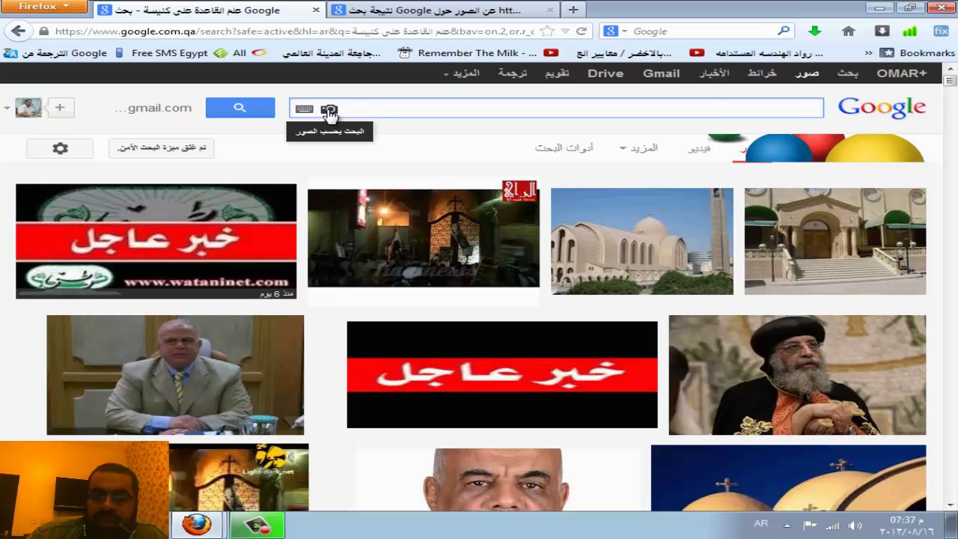
click(330, 112)
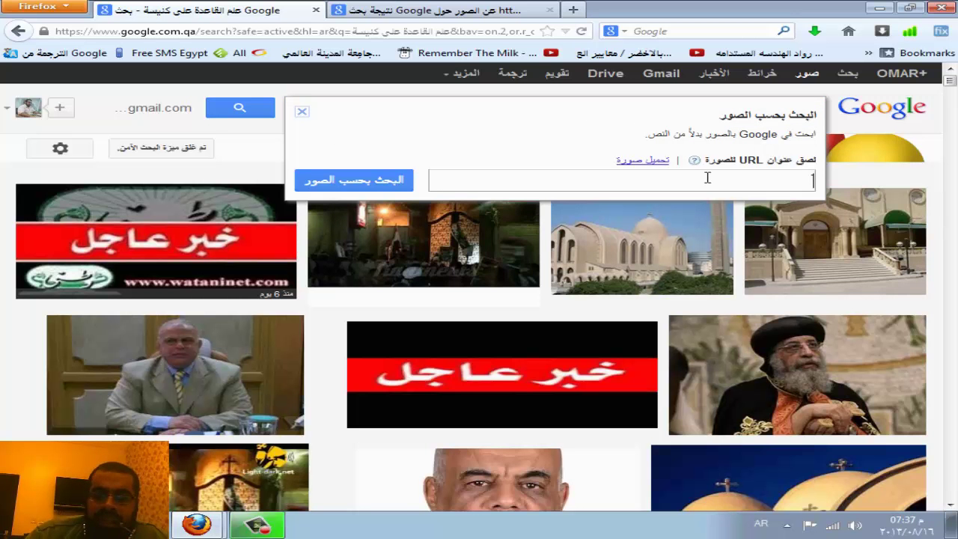
key(ctrl+v)
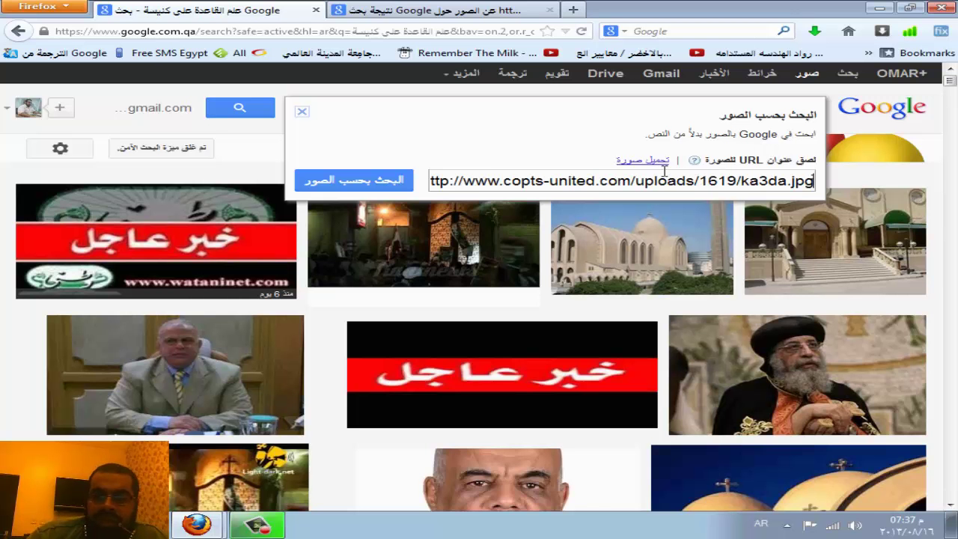
click(642, 160)
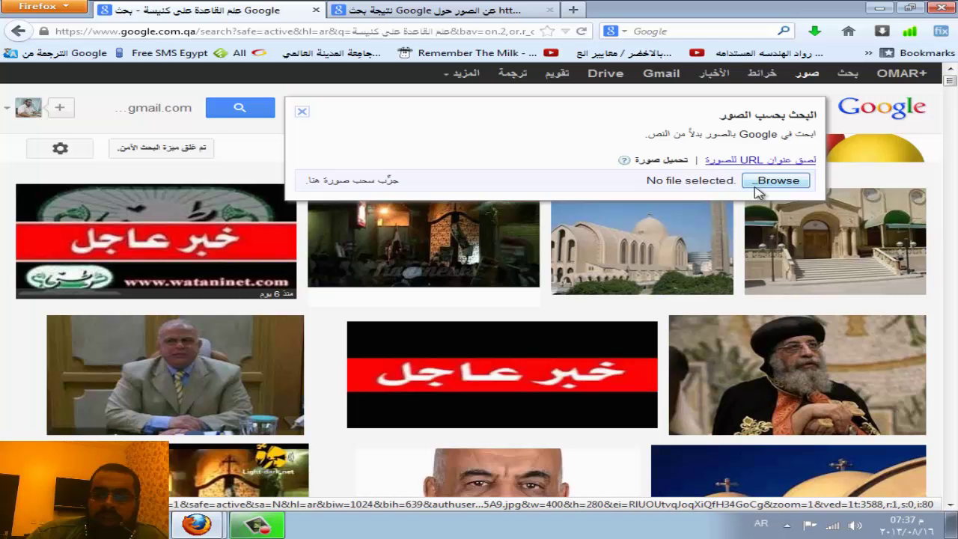
click(756, 188)
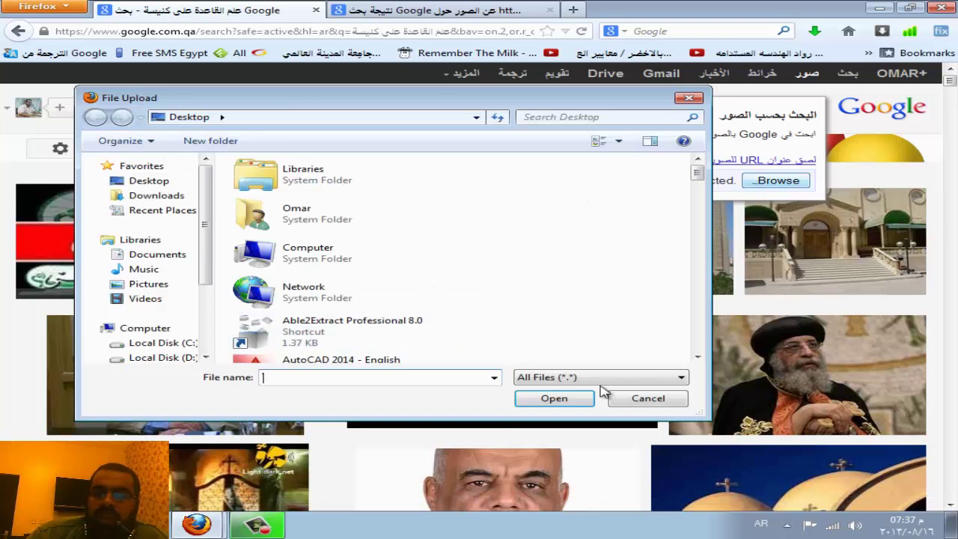
click(650, 399)
click(765, 159)
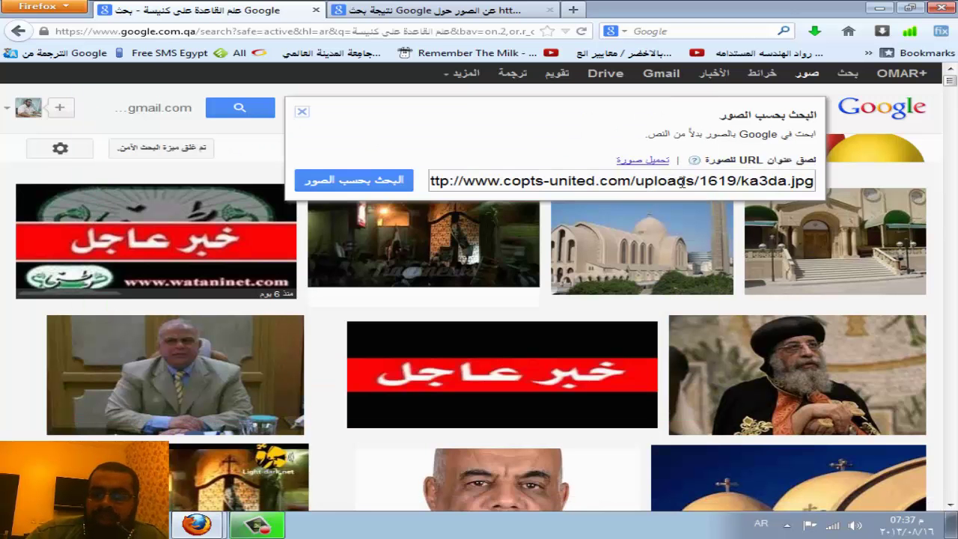
click(346, 184)
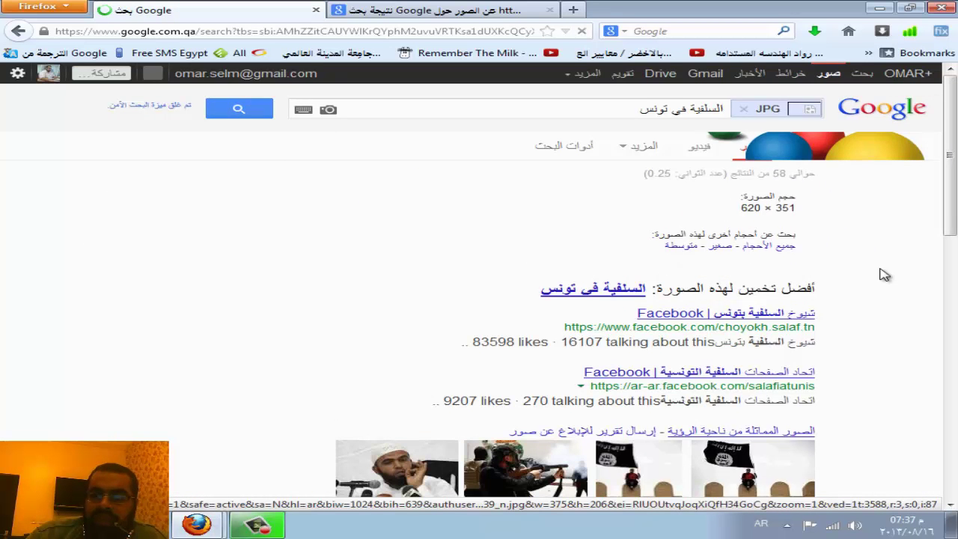
Browse the similar images and matching pages, then go to page 2 of results
scroll(887, 279, down, 4)
scroll(891, 281, down, 2)
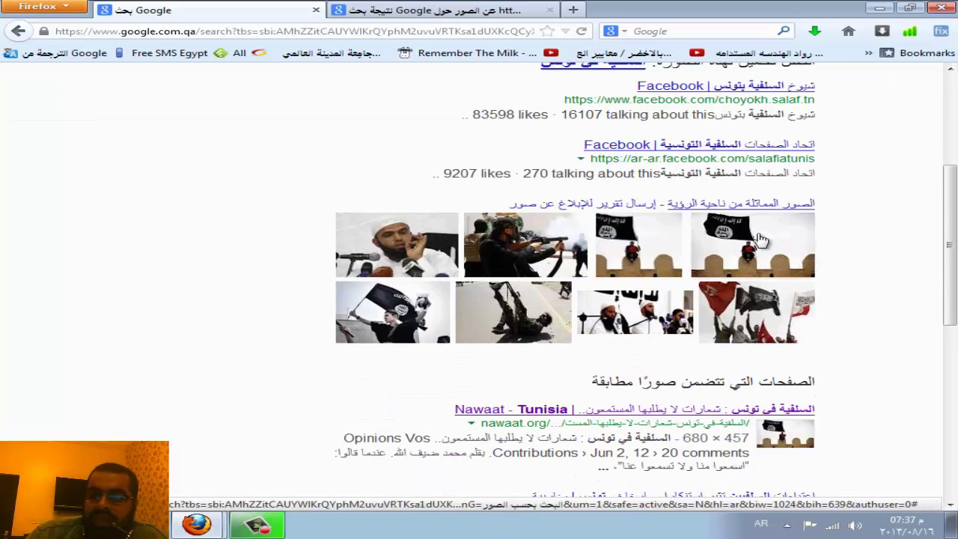
mouse_move(638, 246)
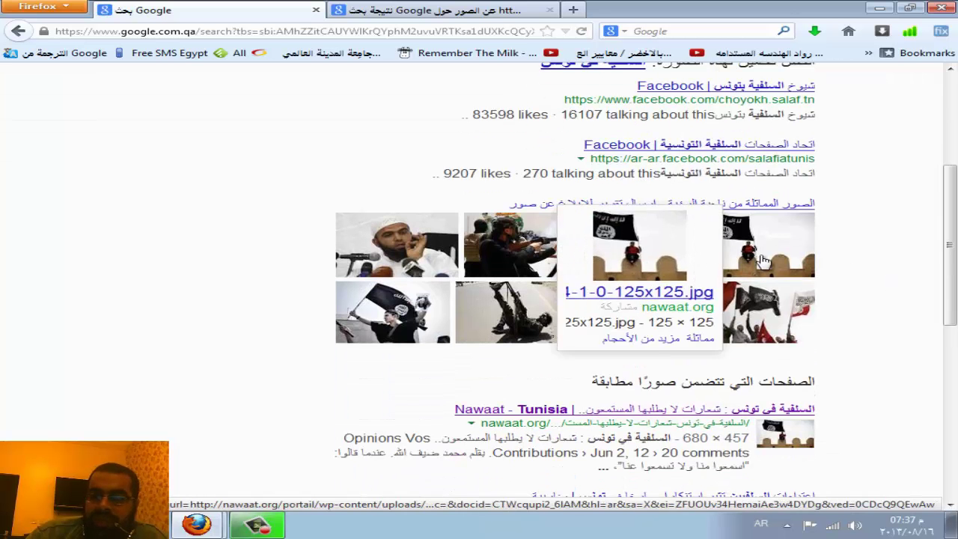
click(849, 266)
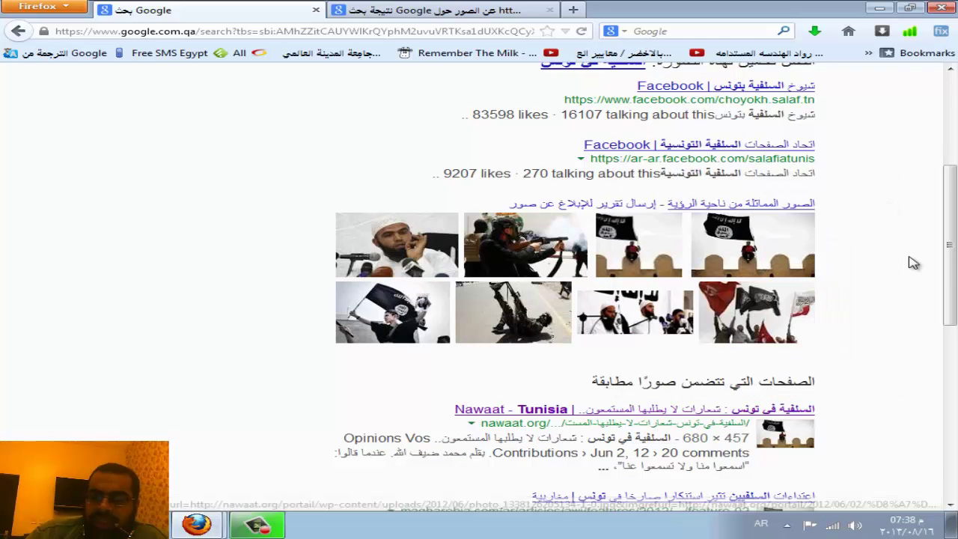
scroll(873, 324, down, 2)
scroll(858, 400, down, 2)
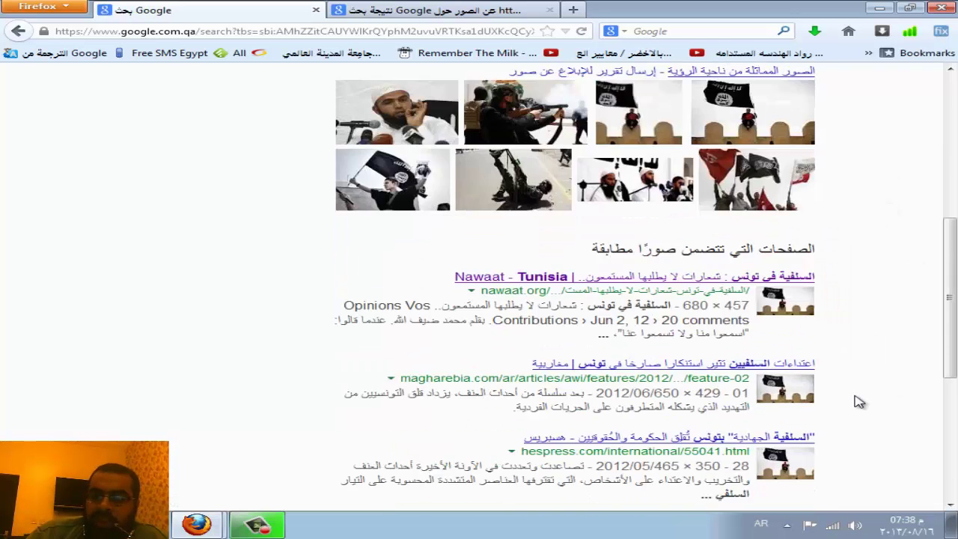
scroll(876, 389, down, 4)
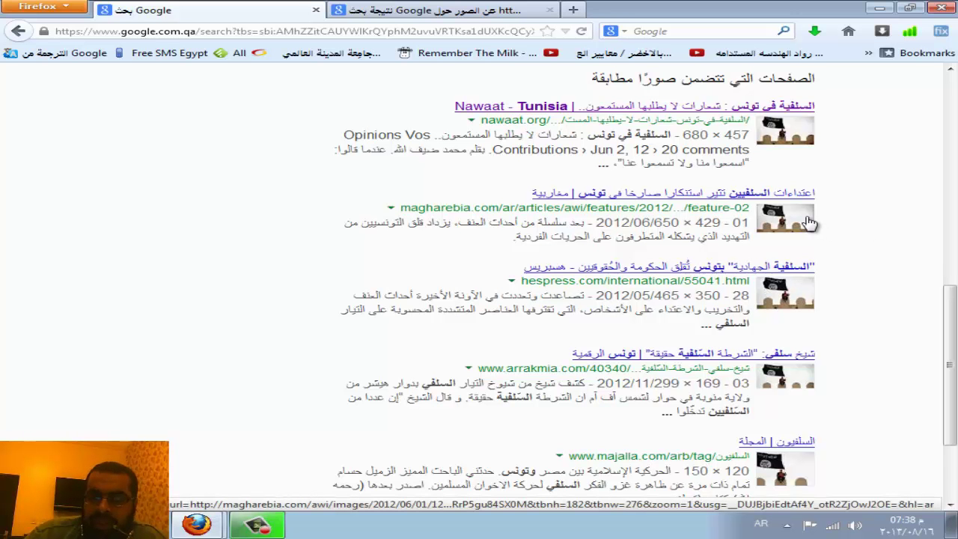
scroll(868, 285, down, 2)
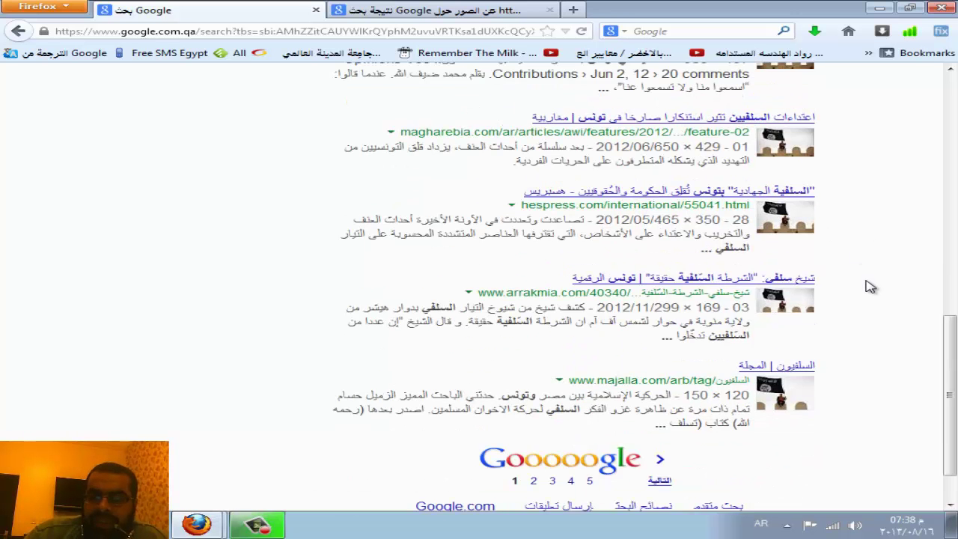
click(660, 460)
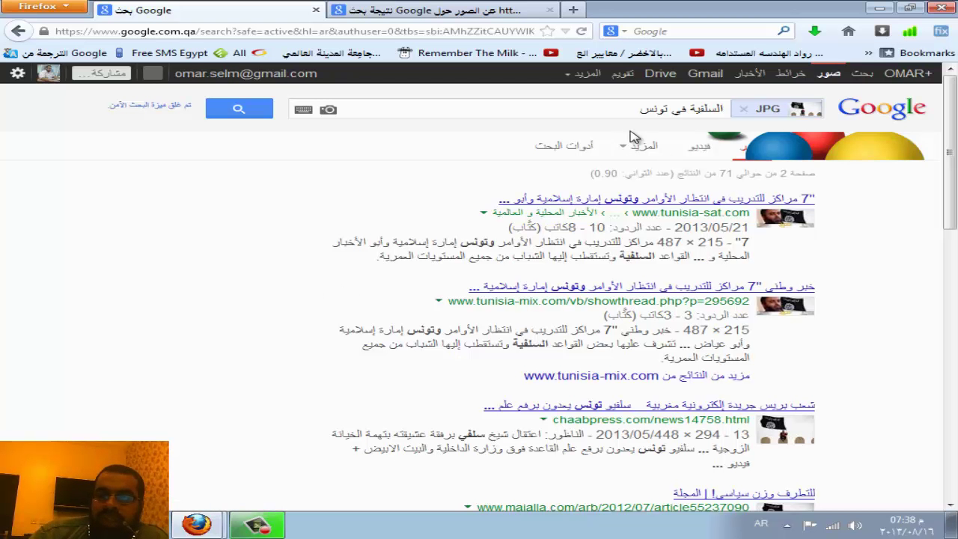
Upload disney-infinity.jpg from the Downloads folder as the search-by-image query
click(827, 73)
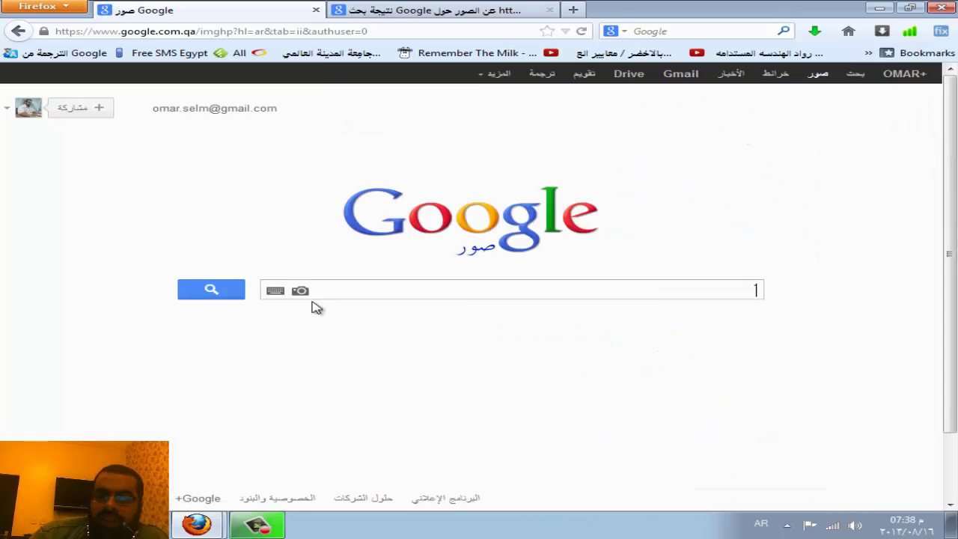
click(299, 291)
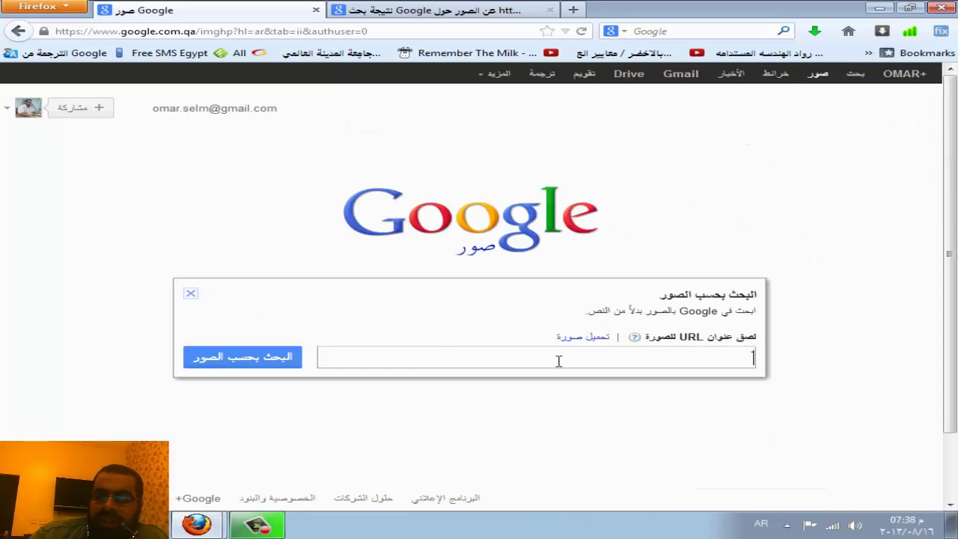
click(595, 337)
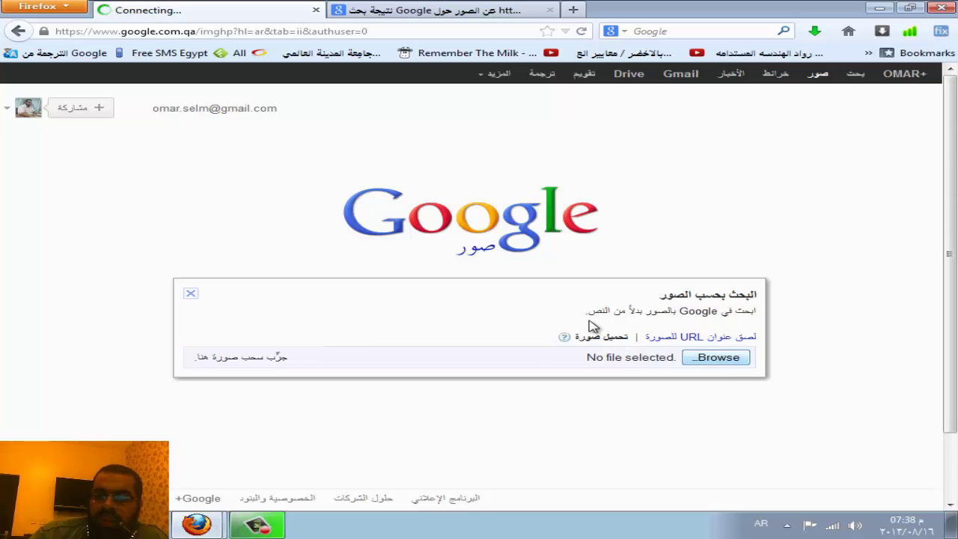
click(180, 197)
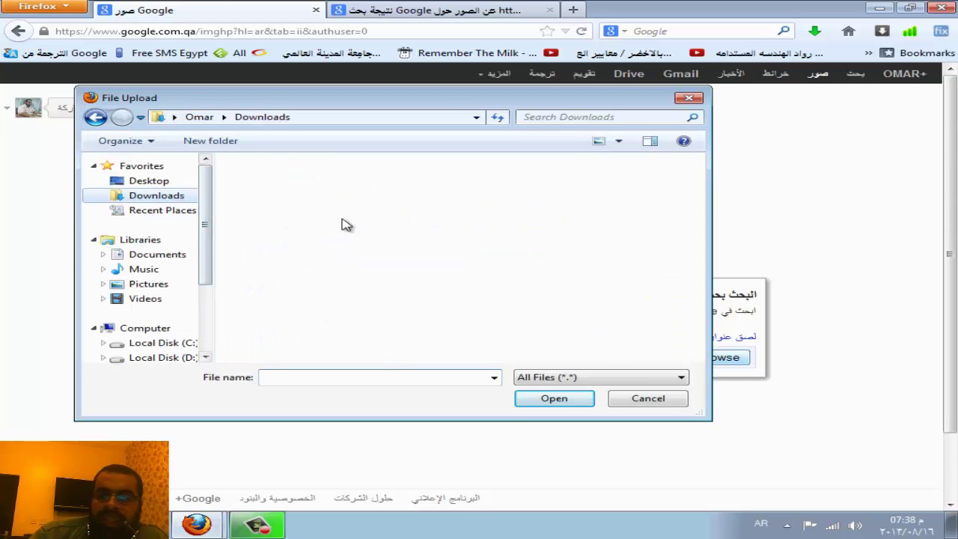
click(631, 277)
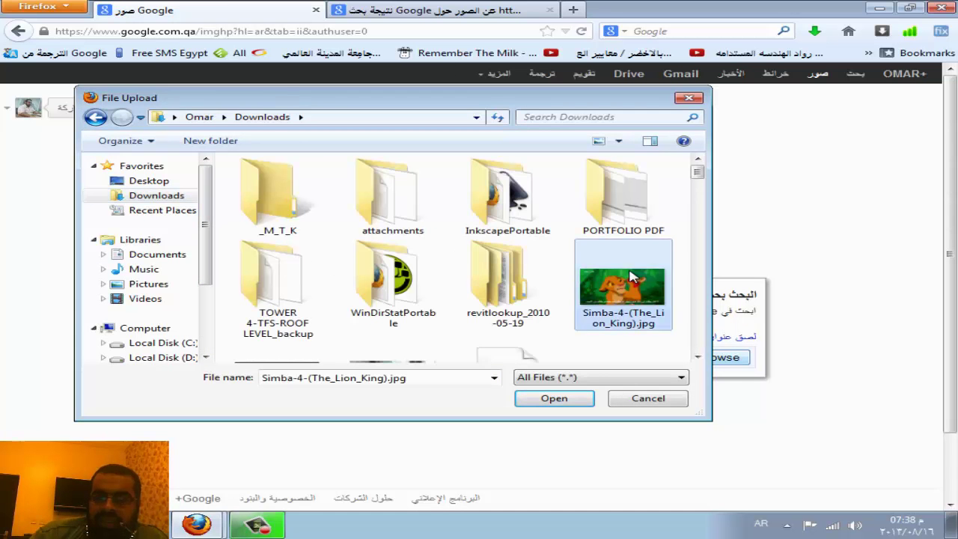
scroll(657, 265, down, 3)
scroll(659, 270, down, 2)
scroll(659, 269, down, 3)
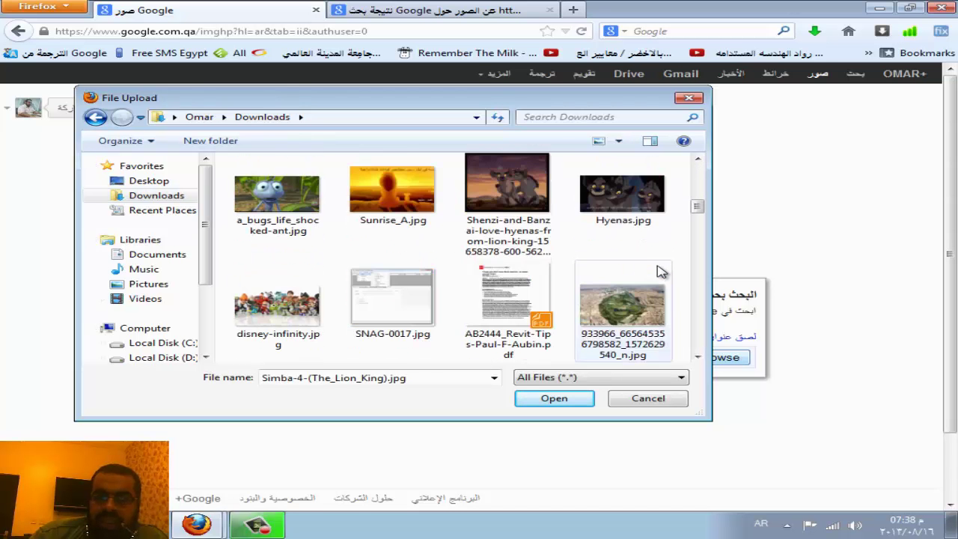
scroll(659, 270, down, 2)
click(286, 243)
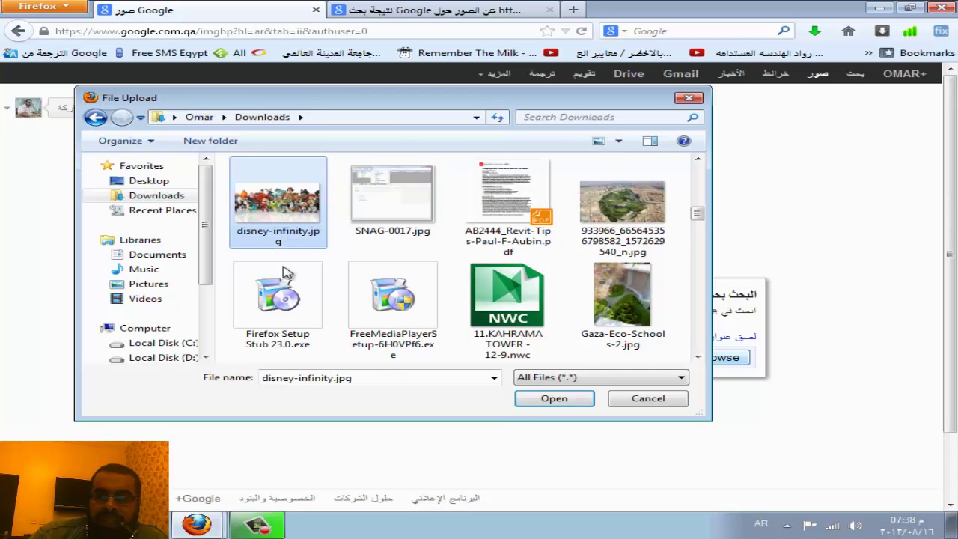
click(554, 401)
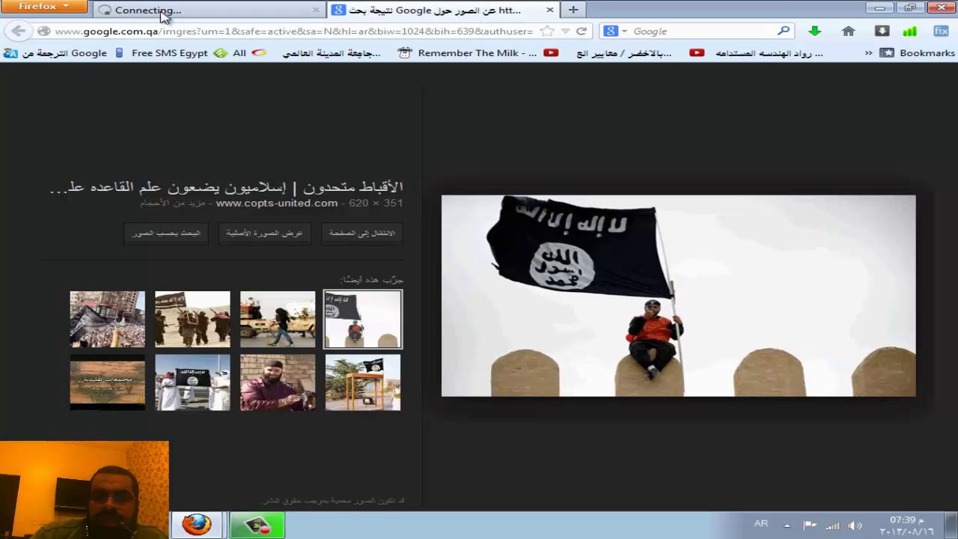
Go back to the Google Images tab and open the search-by-image panel
click(164, 9)
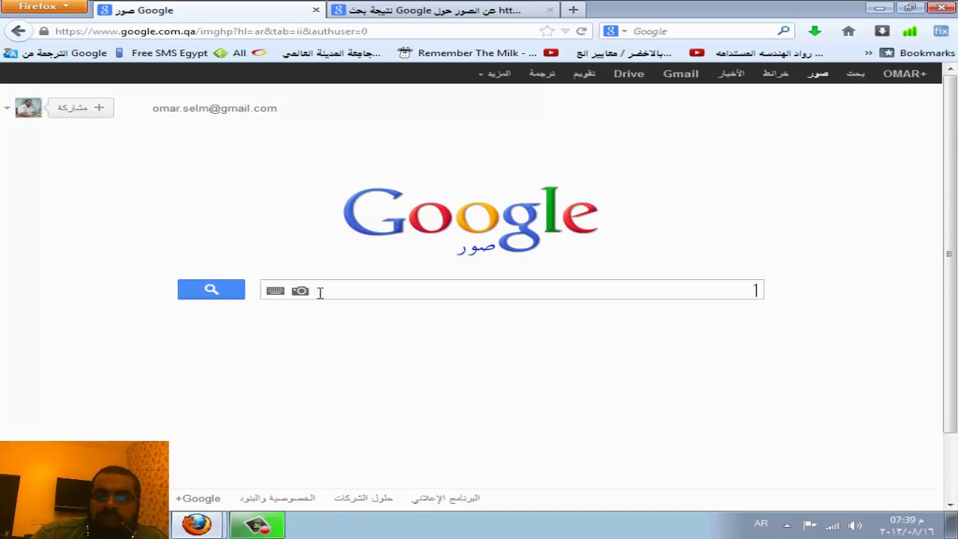
click(299, 291)
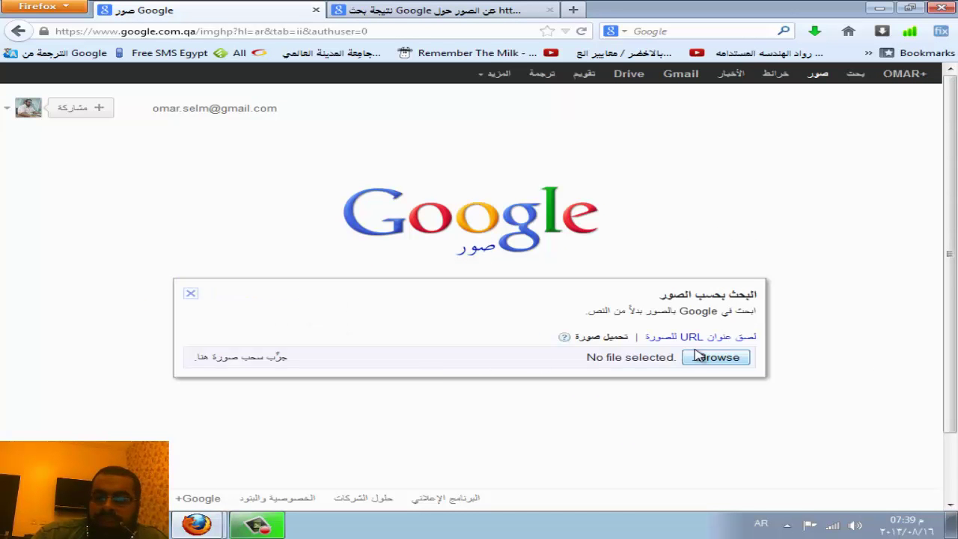